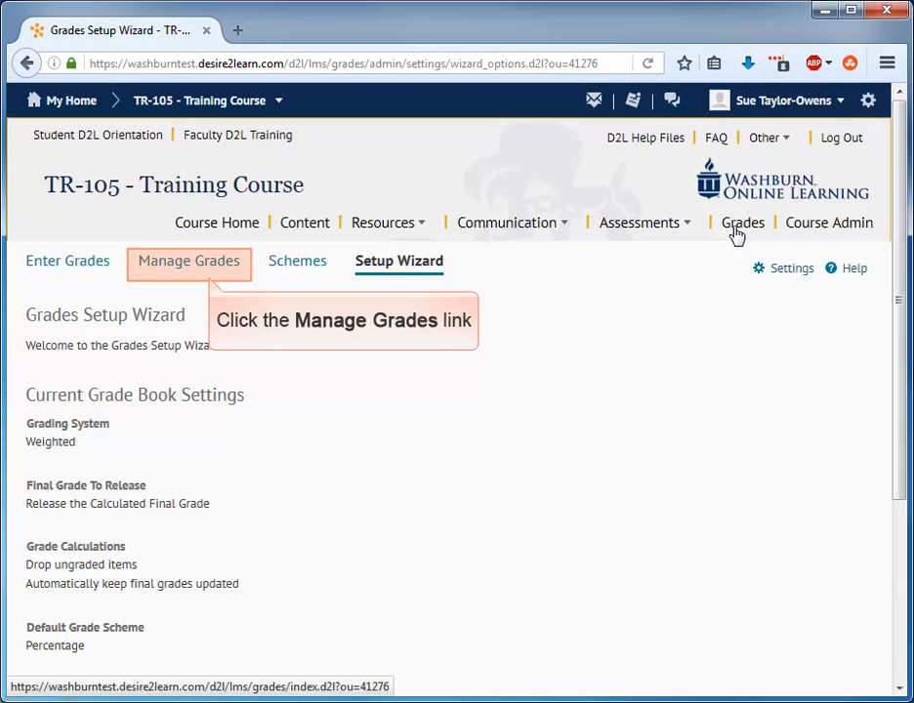
In the grade management area, create a category named Discussions that distributes weights by points across all items, and save it to start another.
click(187, 266)
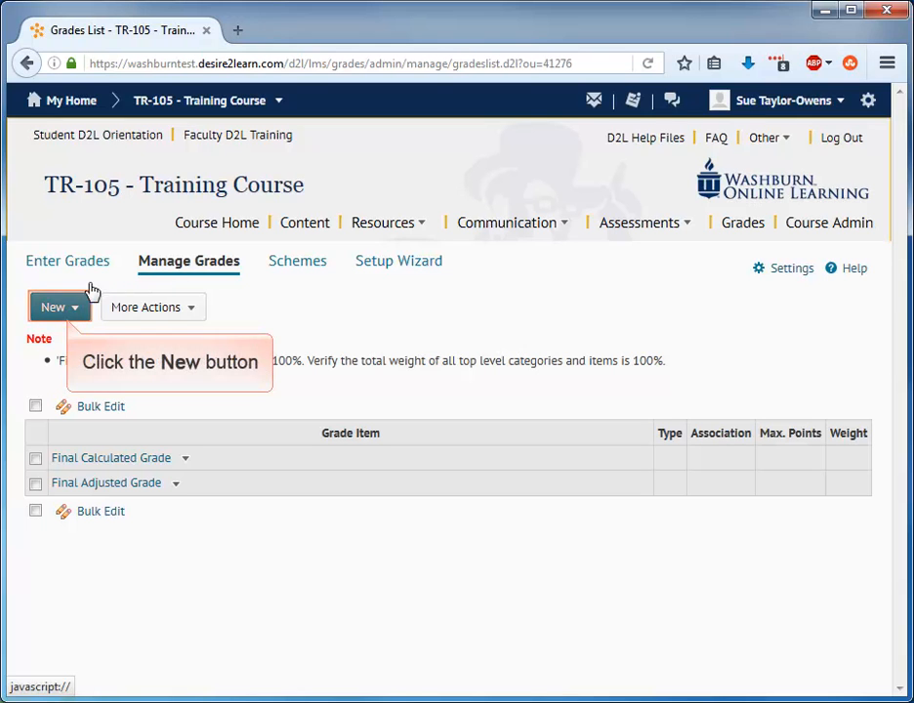
click(78, 310)
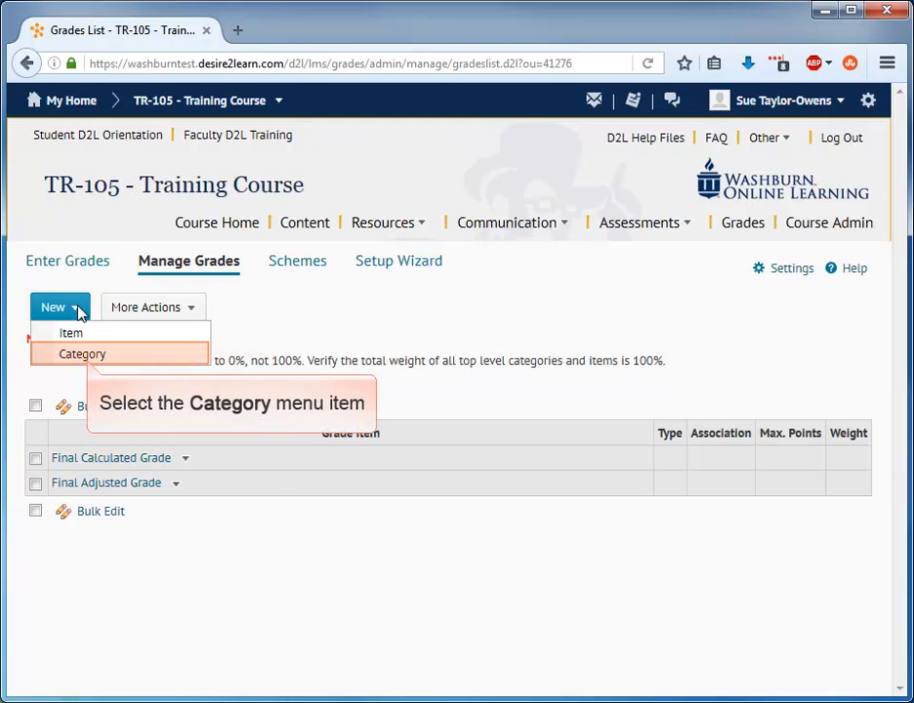
click(74, 356)
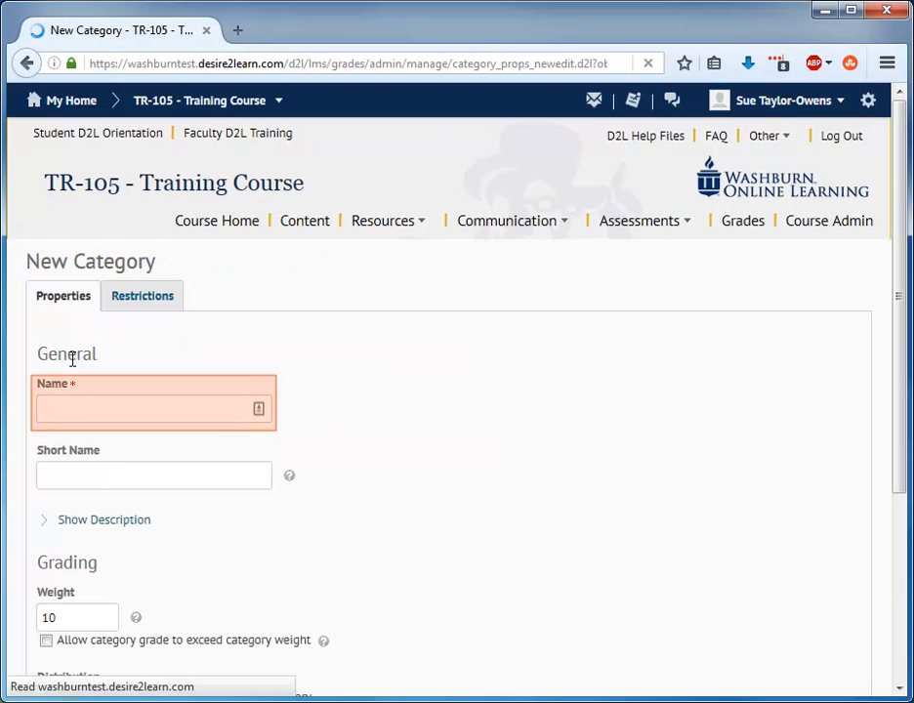
click(161, 408)
text(Discussions)
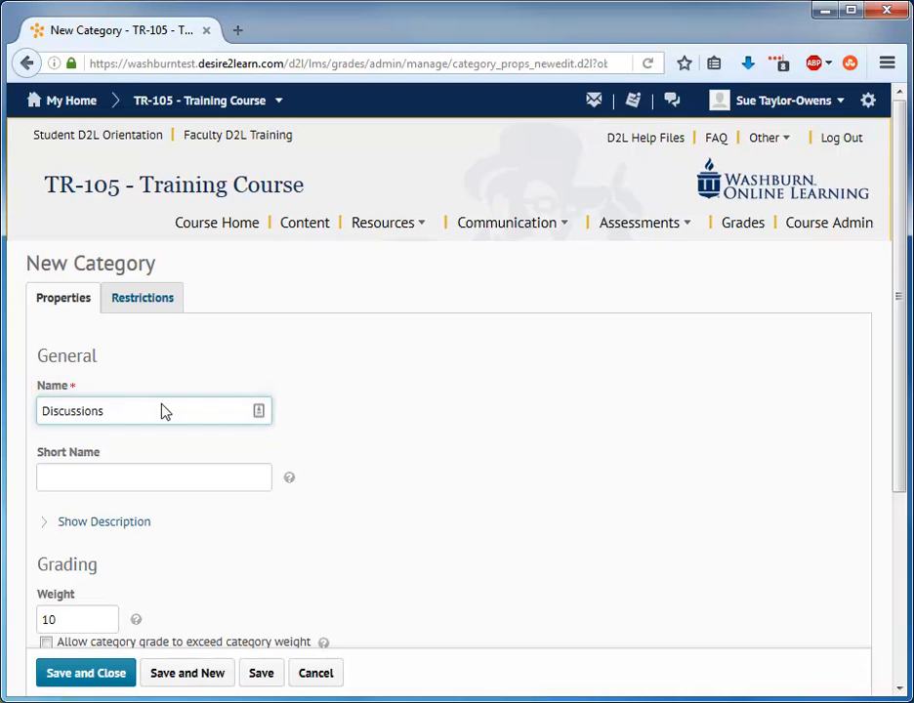
click(900, 664)
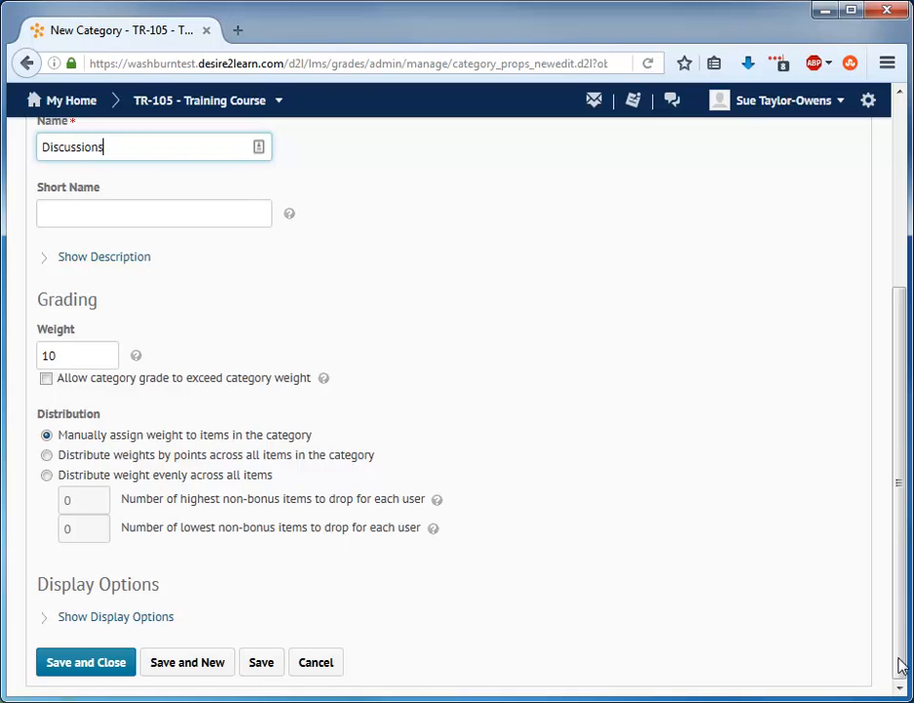
click(46, 454)
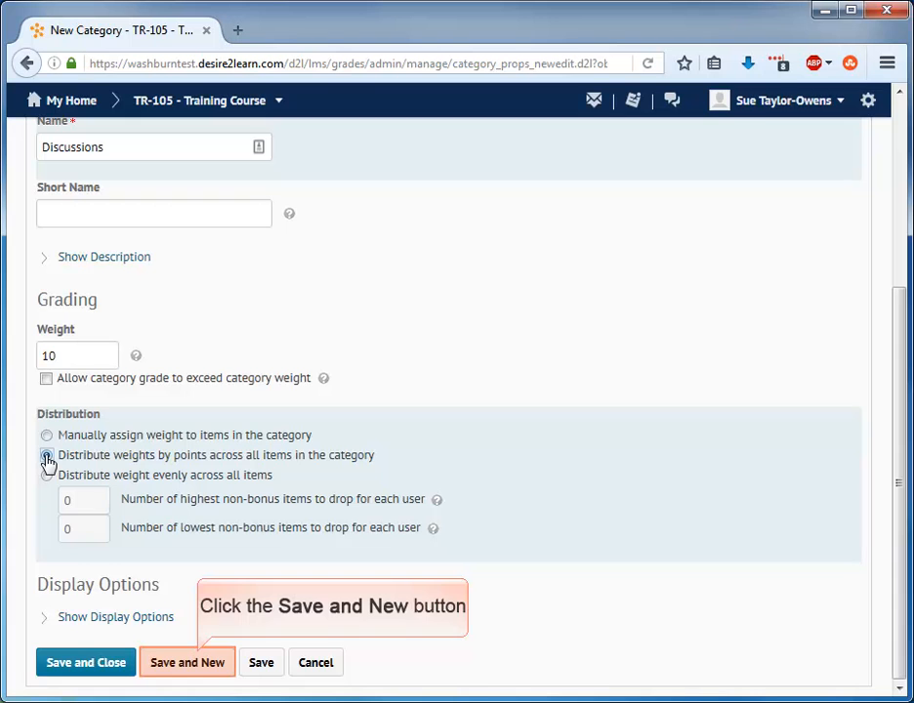
click(192, 663)
Create a category named Quizzes that distributes weights by points across all items, and save it to start another.
click(61, 410)
text(Quizzes)
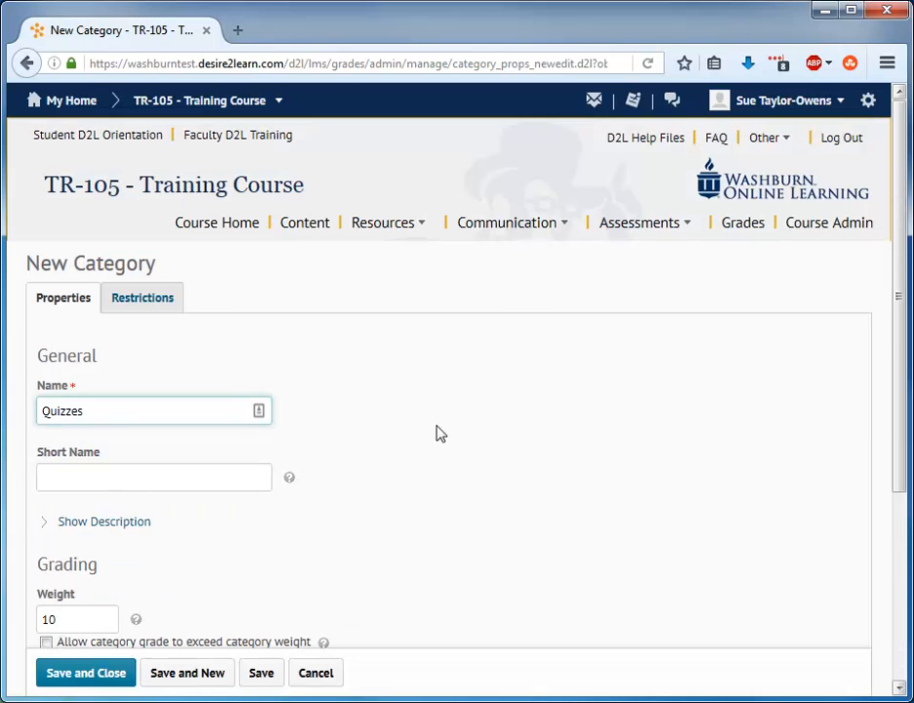
scroll(897, 636, down, 3)
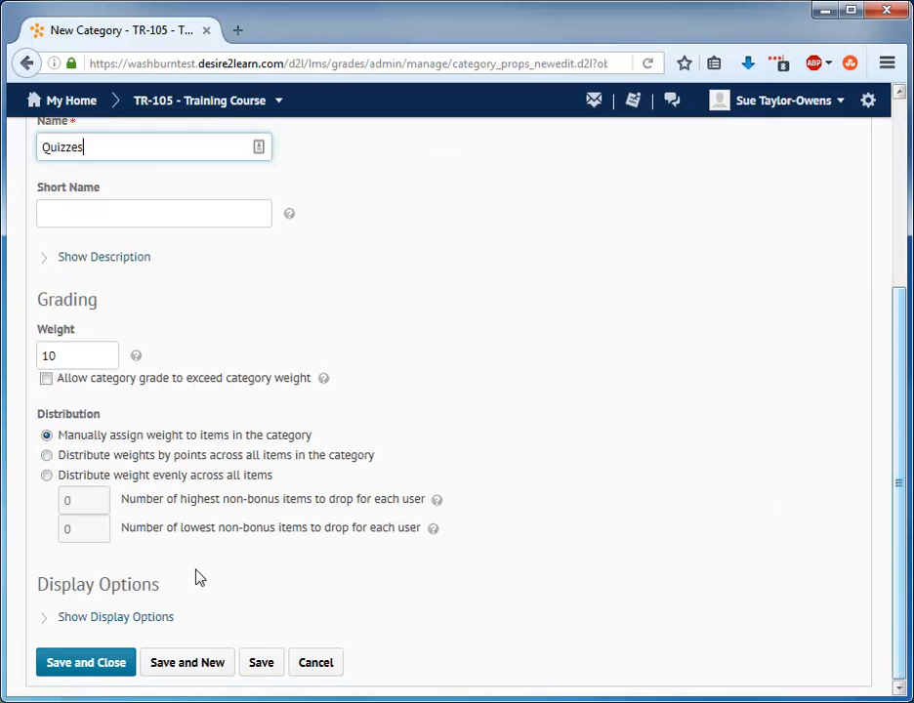
click(49, 456)
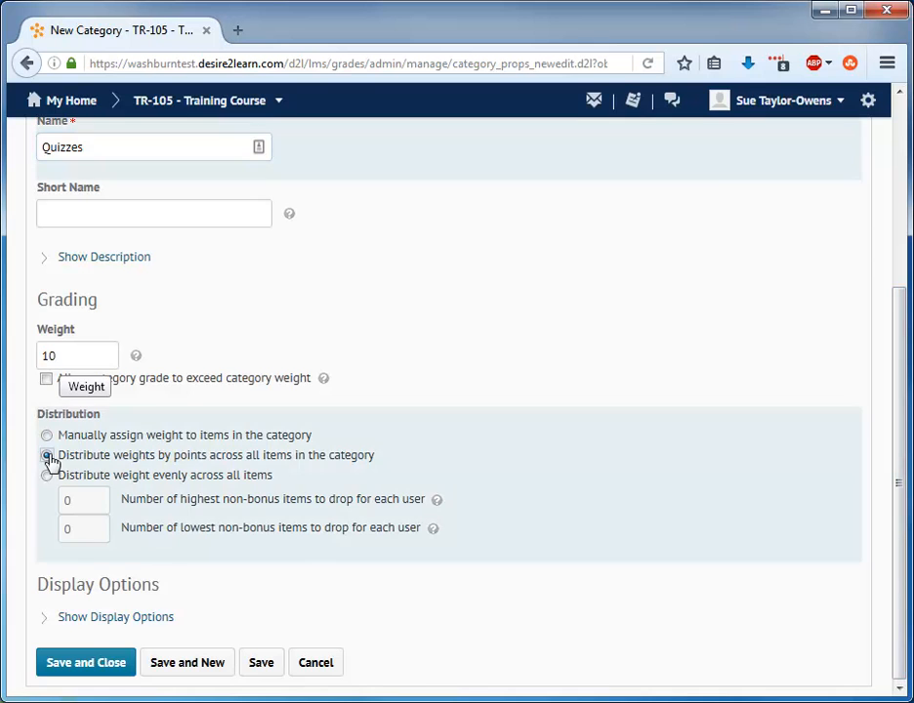
click(191, 664)
Create a category named Papers with weight 80, distributing weights by points across all items, and save it to return to the grades list.
click(64, 410)
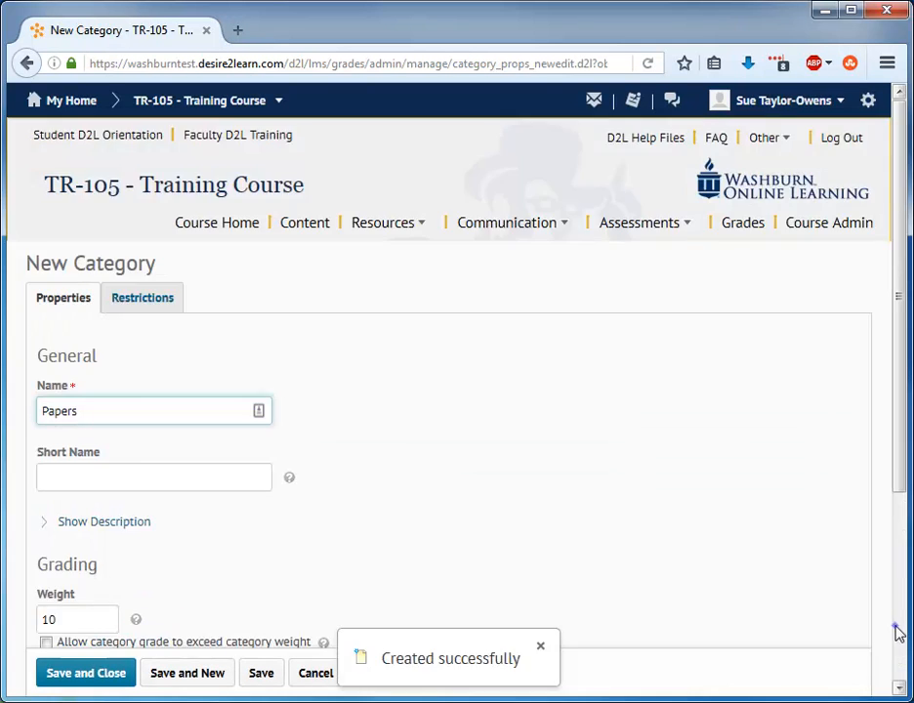
scroll(897, 631, down, 3)
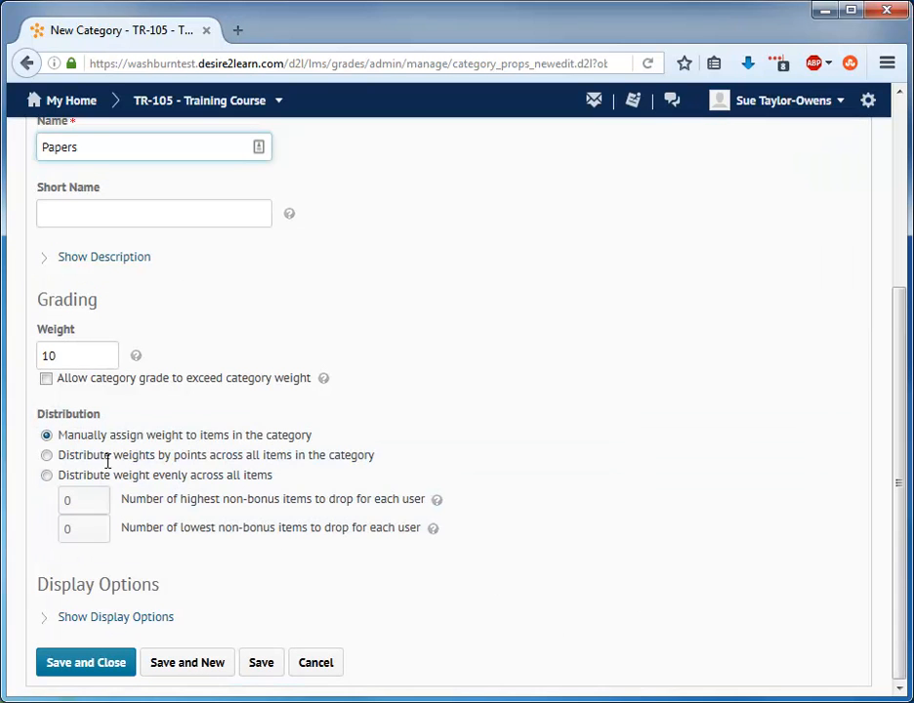
double_click(66, 355)
text(80)
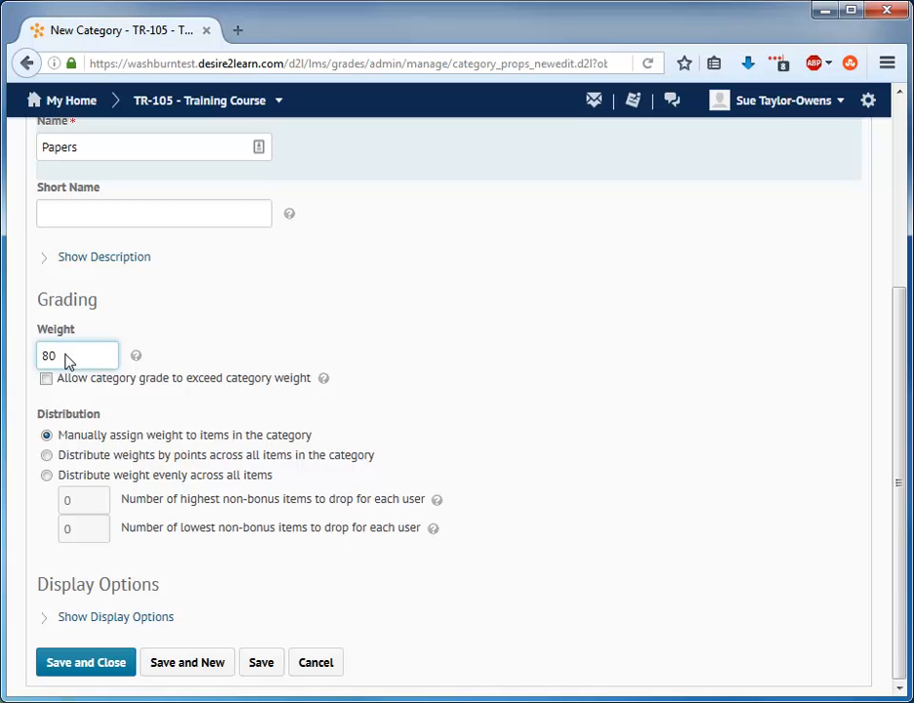
click(46, 454)
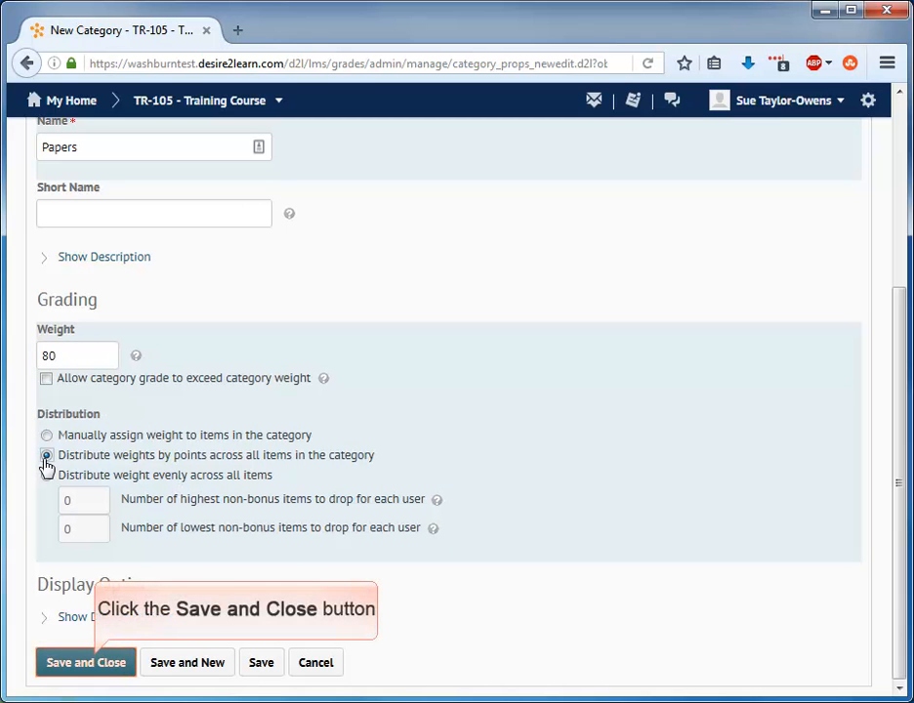
click(88, 671)
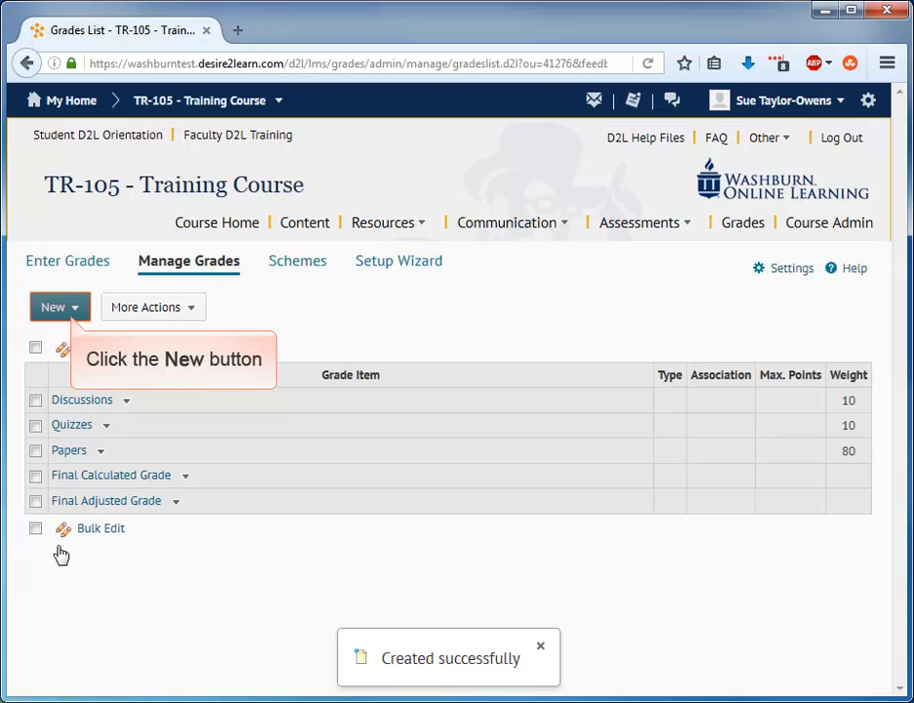
Create a numeric grade item named Discussion 1 in the Discussions category with 20 maximum points, and save it to start another.
click(53, 307)
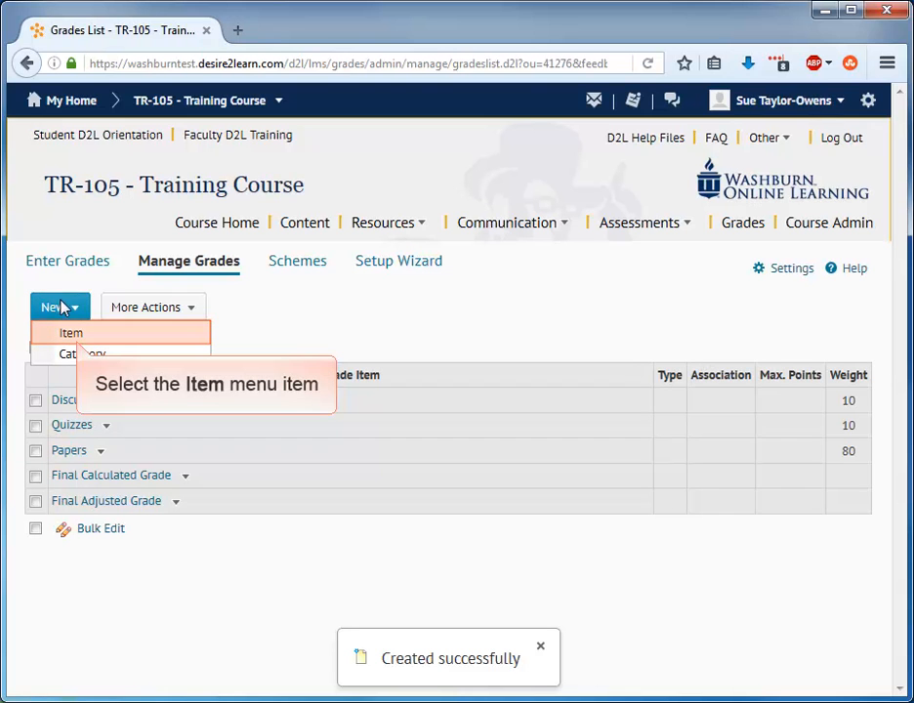
click(72, 333)
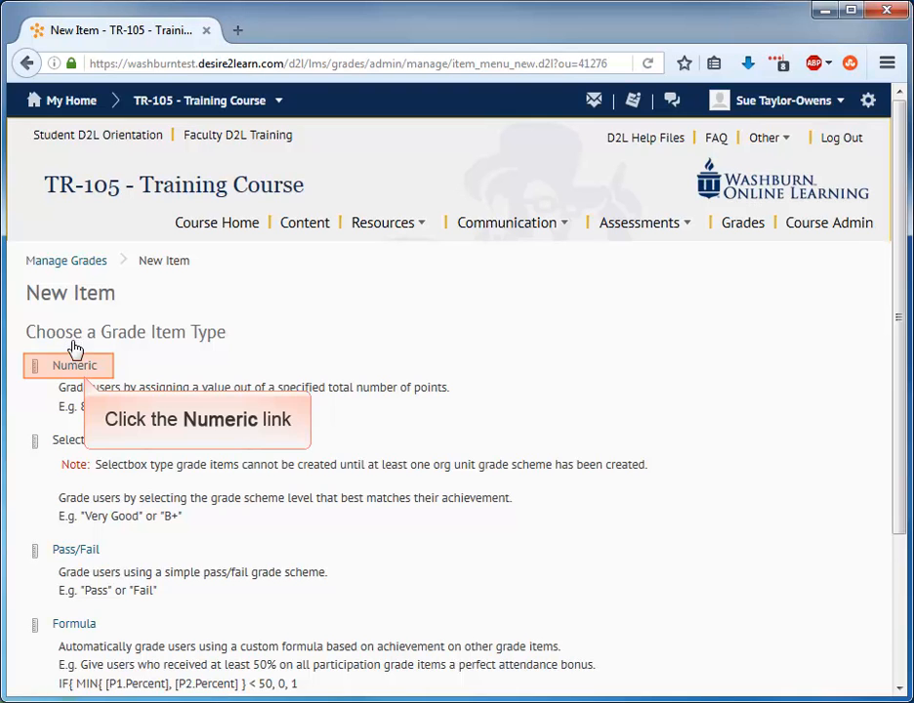
click(75, 367)
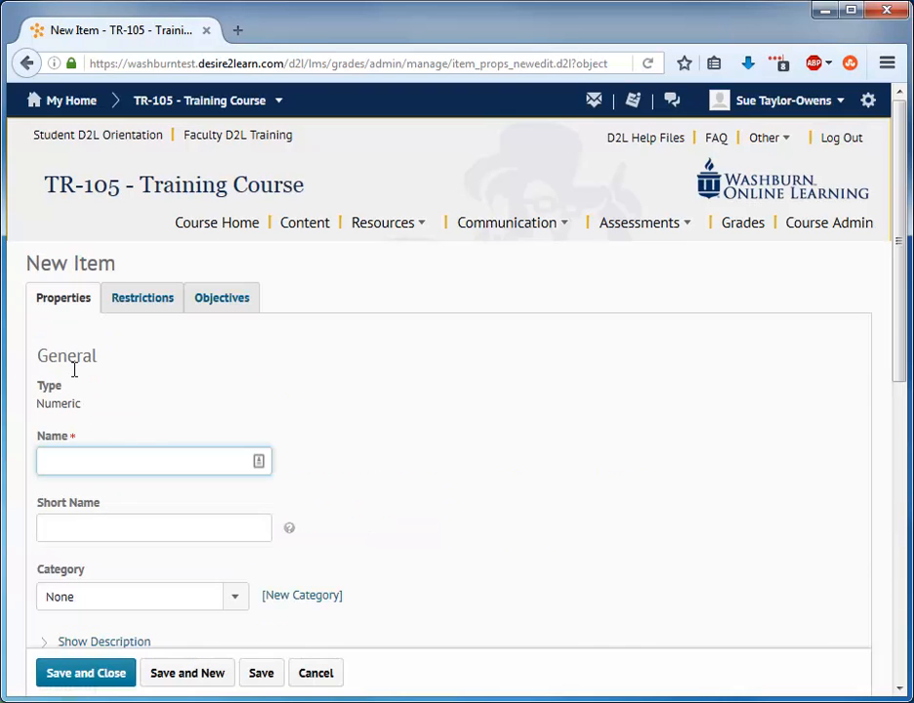
text(Discussion 1)
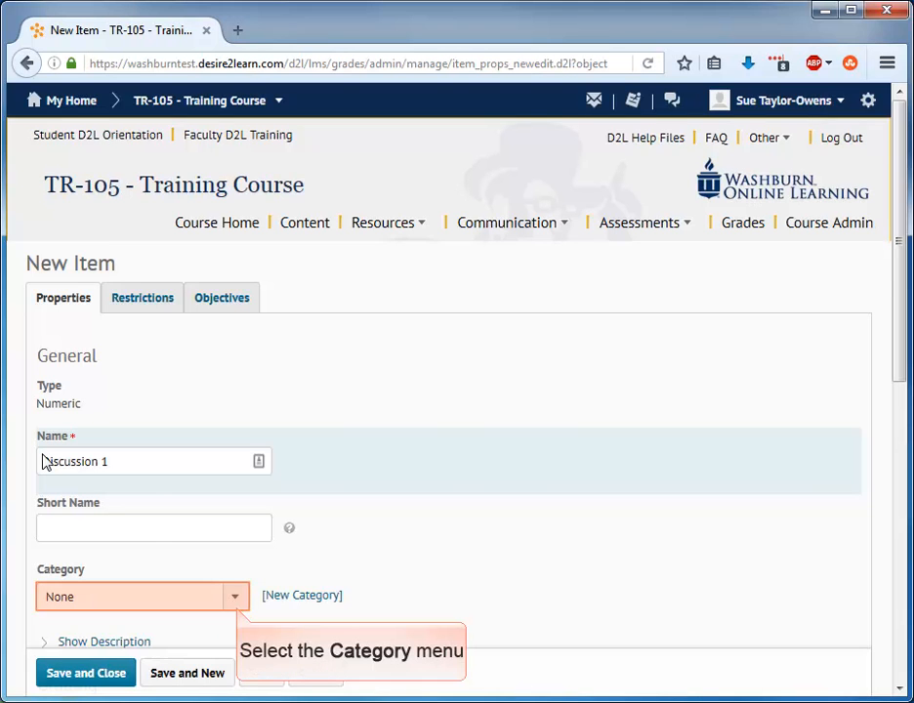
click(235, 596)
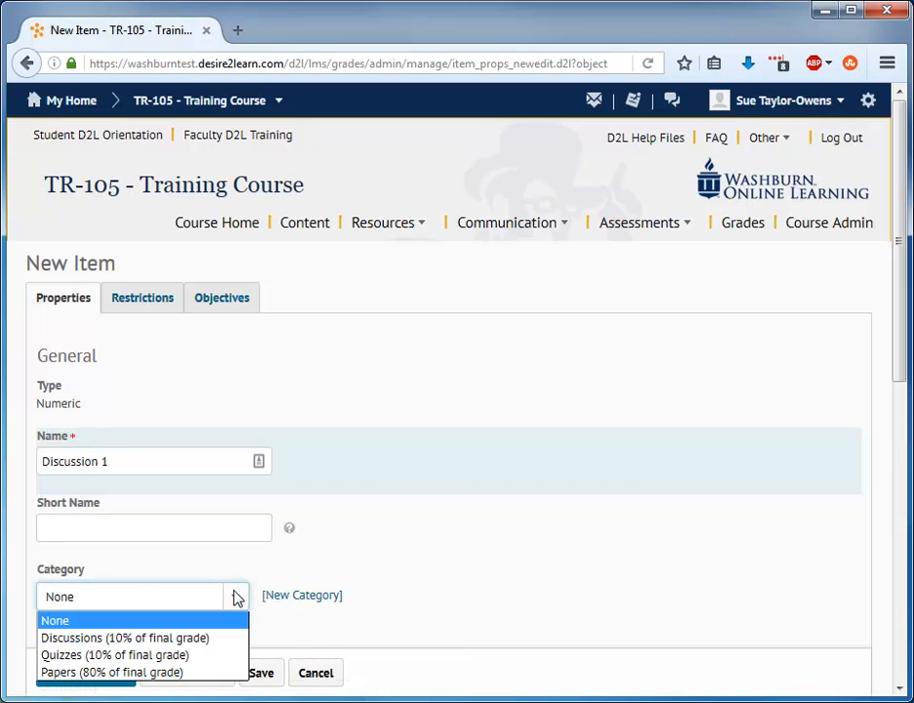
click(210, 639)
click(904, 646)
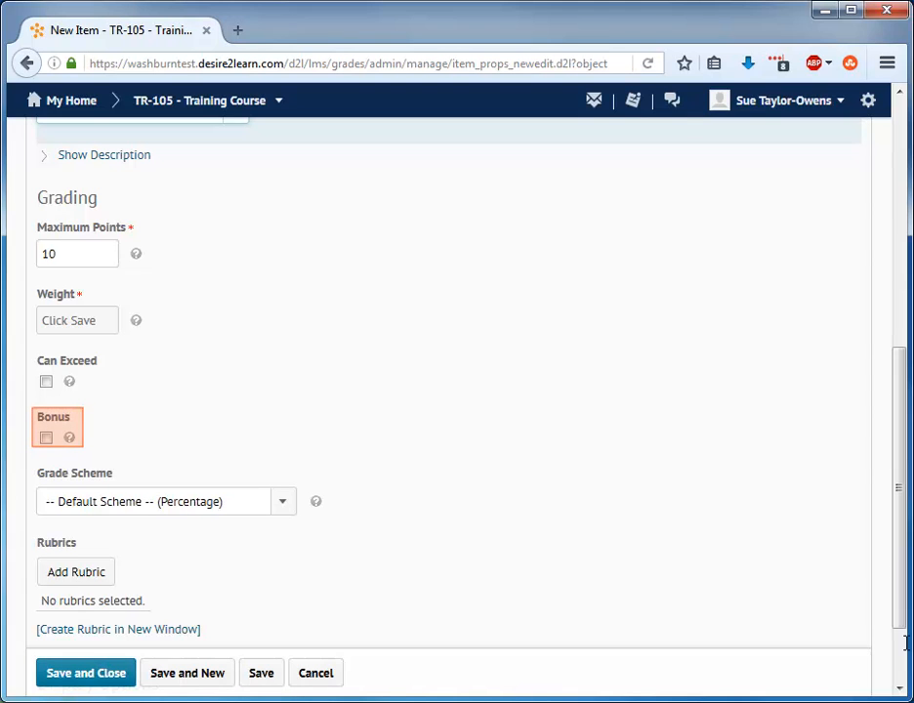
double_click(60, 256)
text(20)
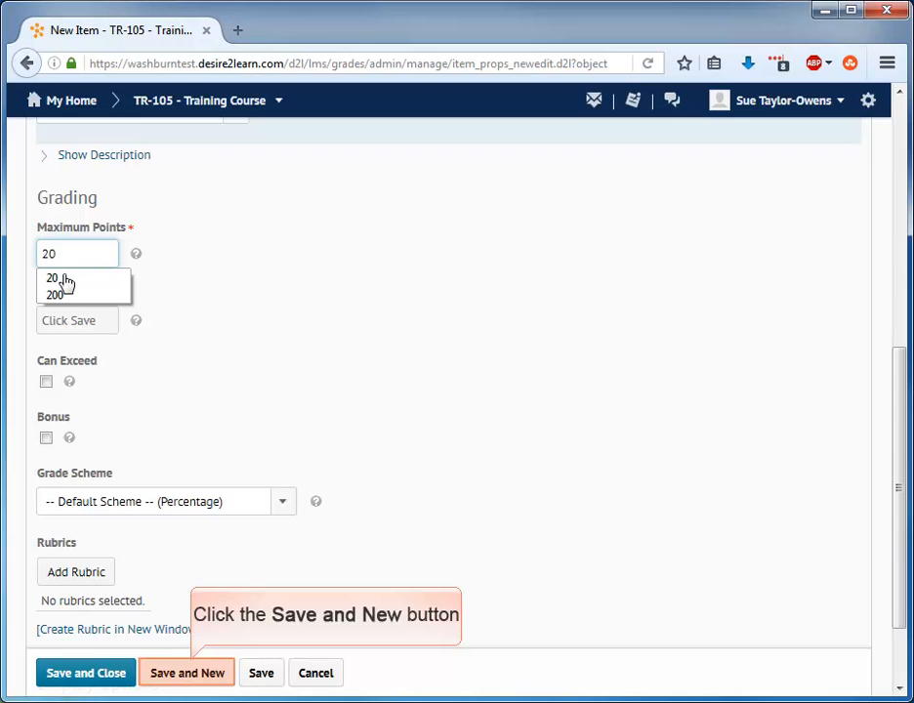
click(163, 676)
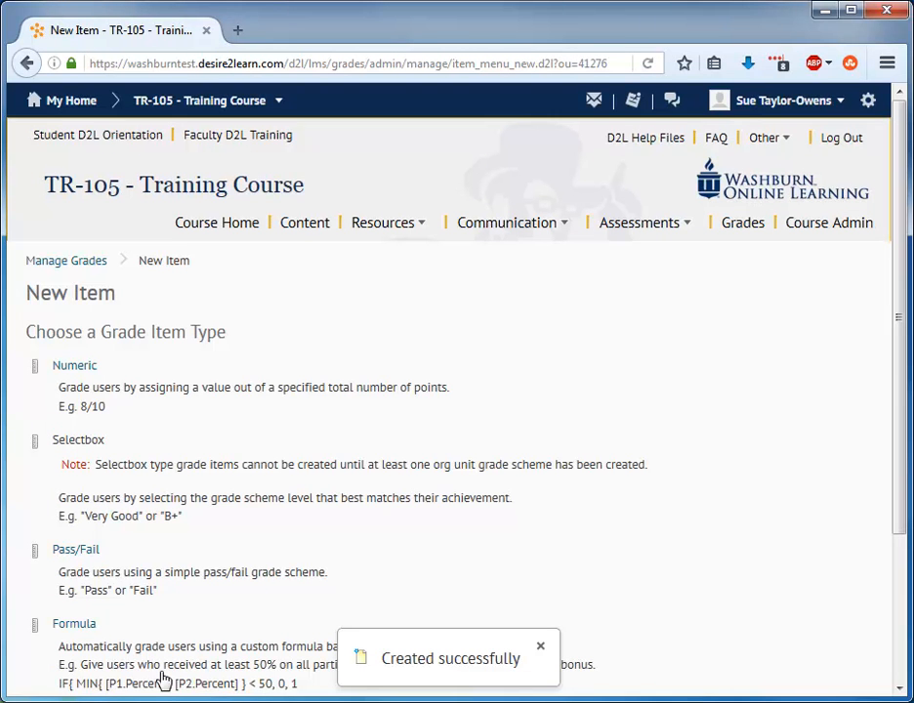
Create a numeric grade item named Quiz 1 in the Quizzes category with 50 maximum points, and save it to start another.
click(82, 368)
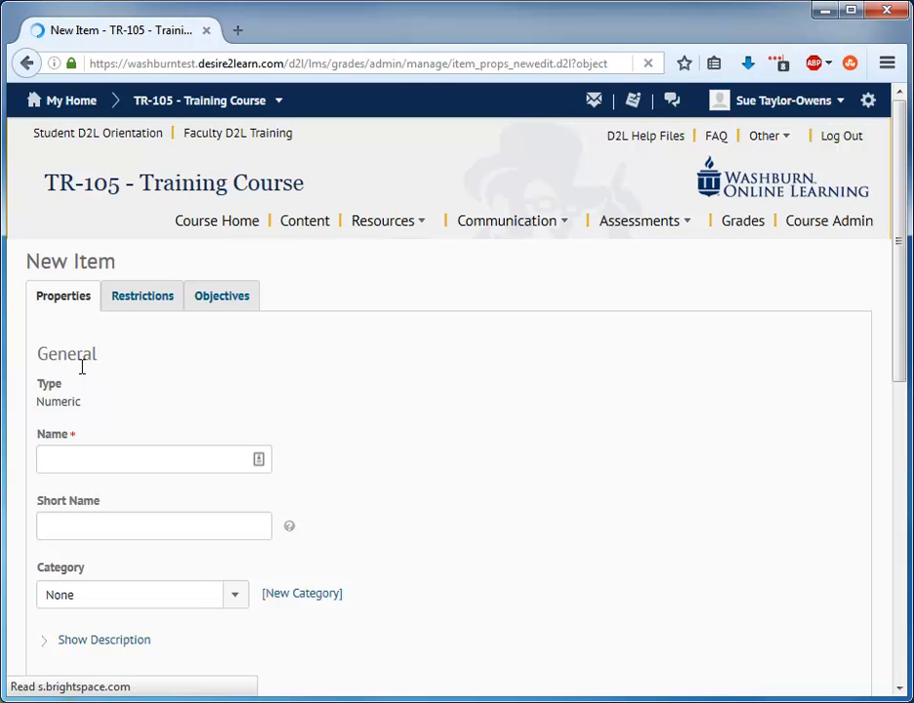
click(64, 459)
text(Quiz 1)
click(235, 596)
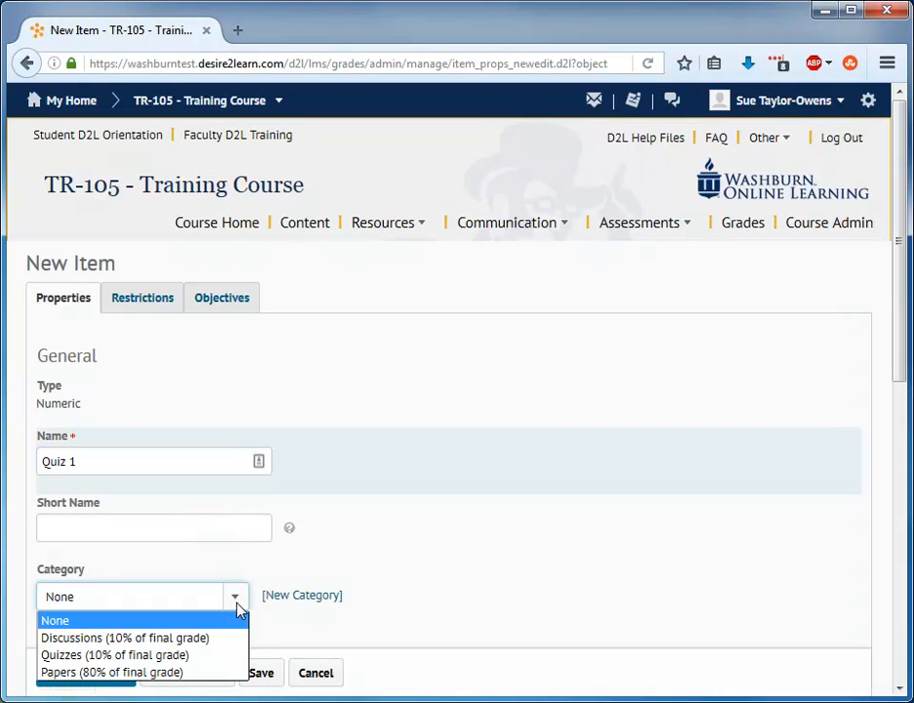
click(168, 660)
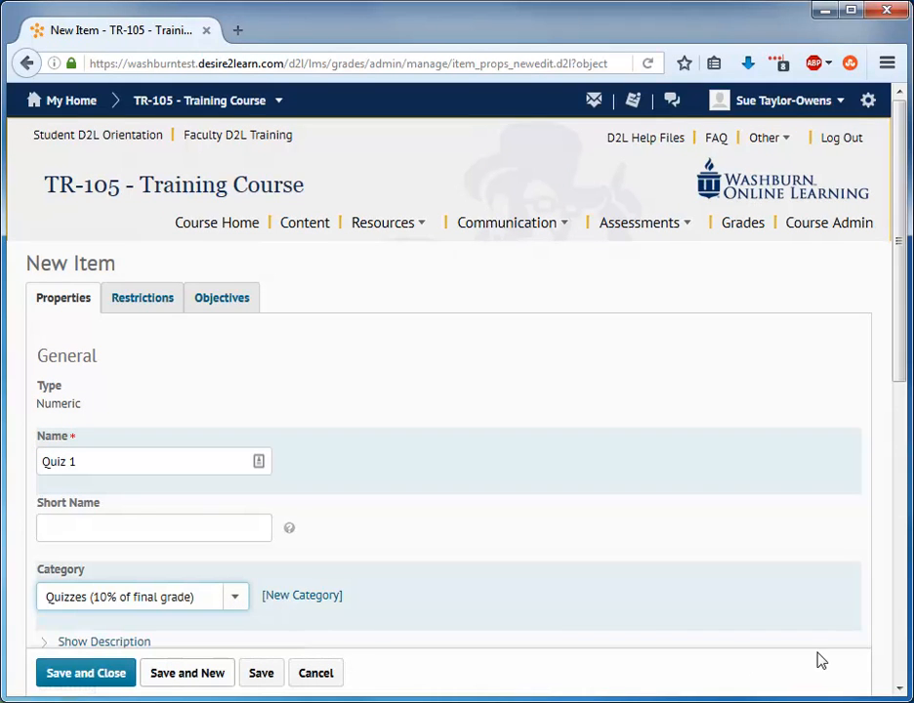
click(899, 647)
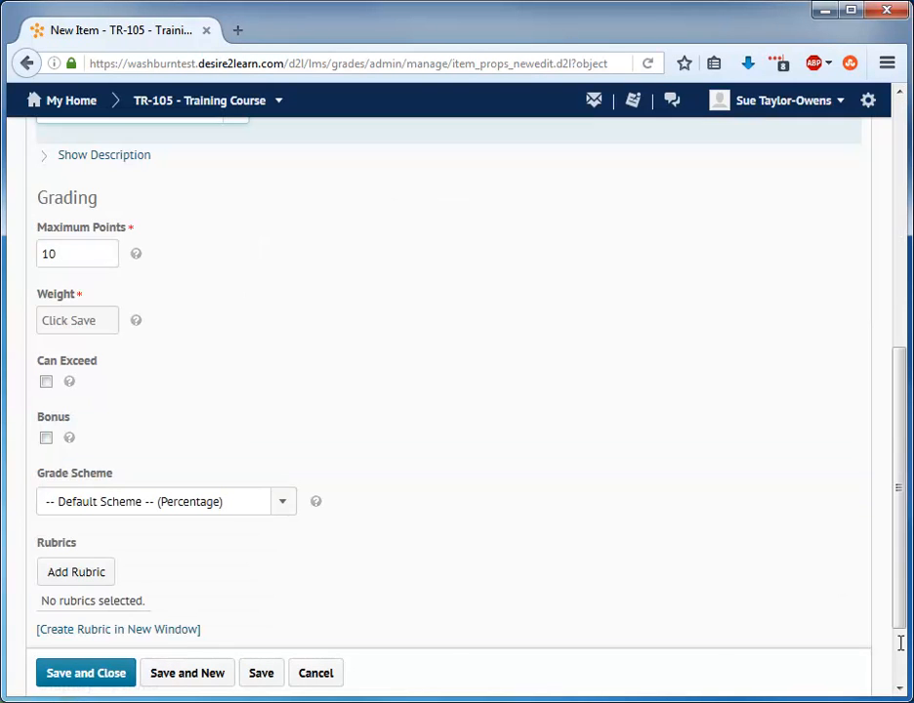
double_click(62, 254)
text(50)
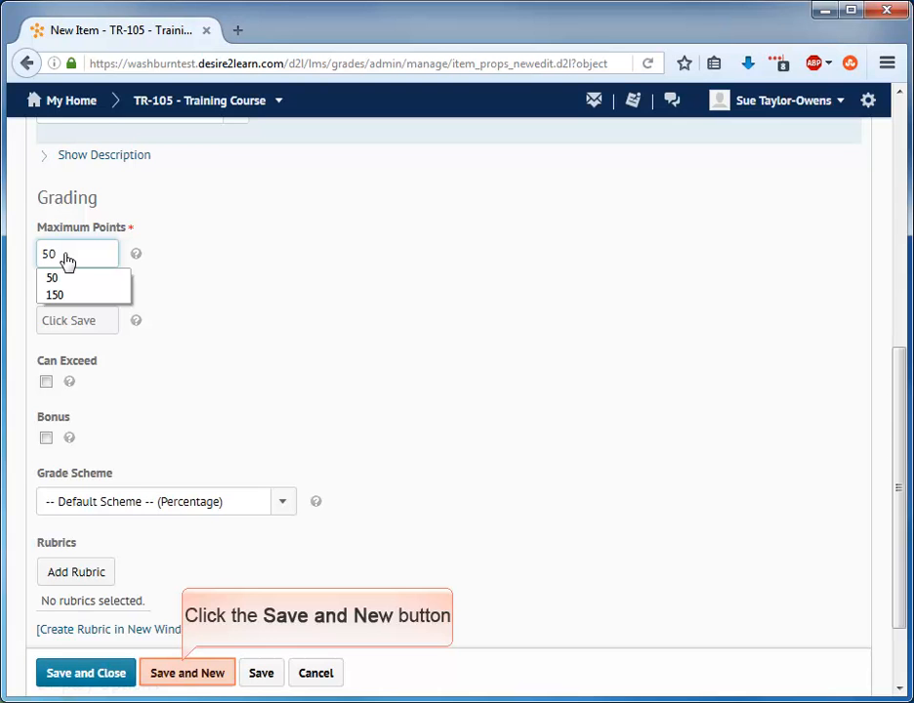
click(199, 676)
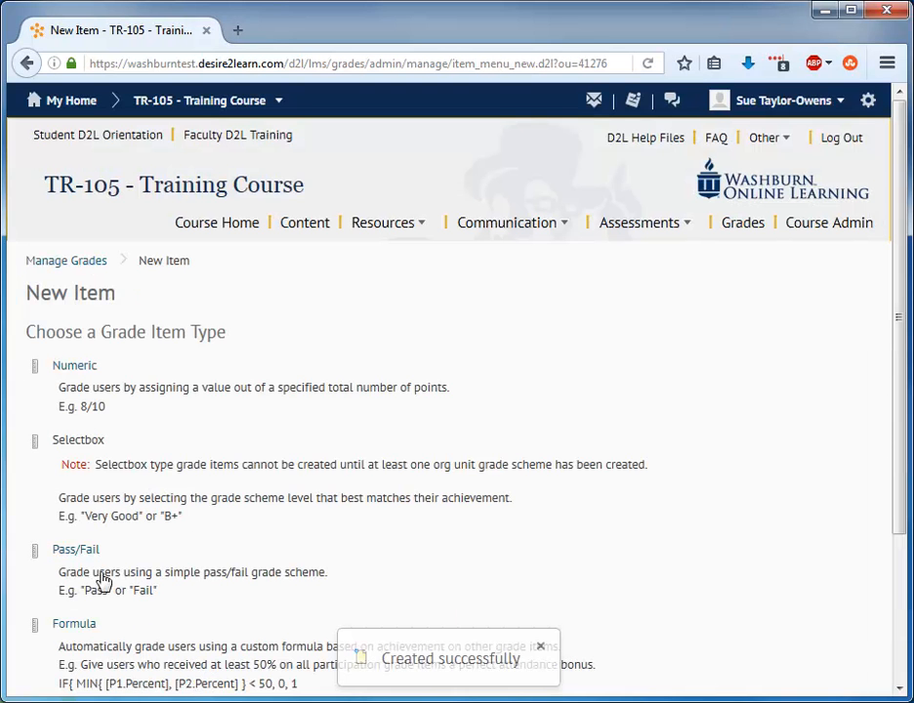
Create a numeric grade item named Paper 1 in the Papers category with 100 maximum points, and save it to return to the grades list.
click(78, 367)
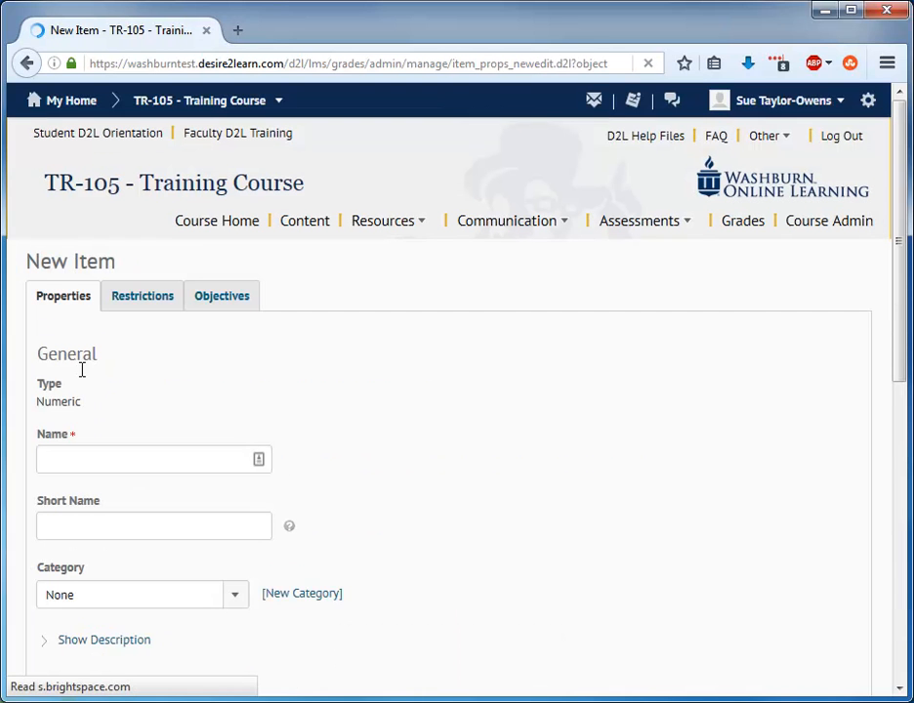
click(61, 456)
text(Paper 1)
click(235, 597)
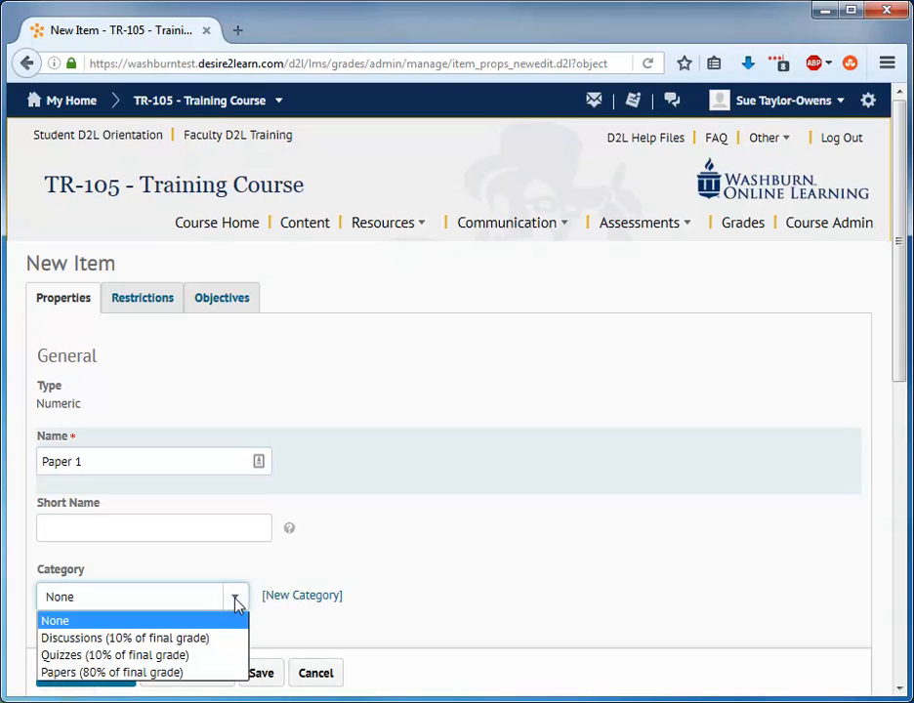
click(166, 672)
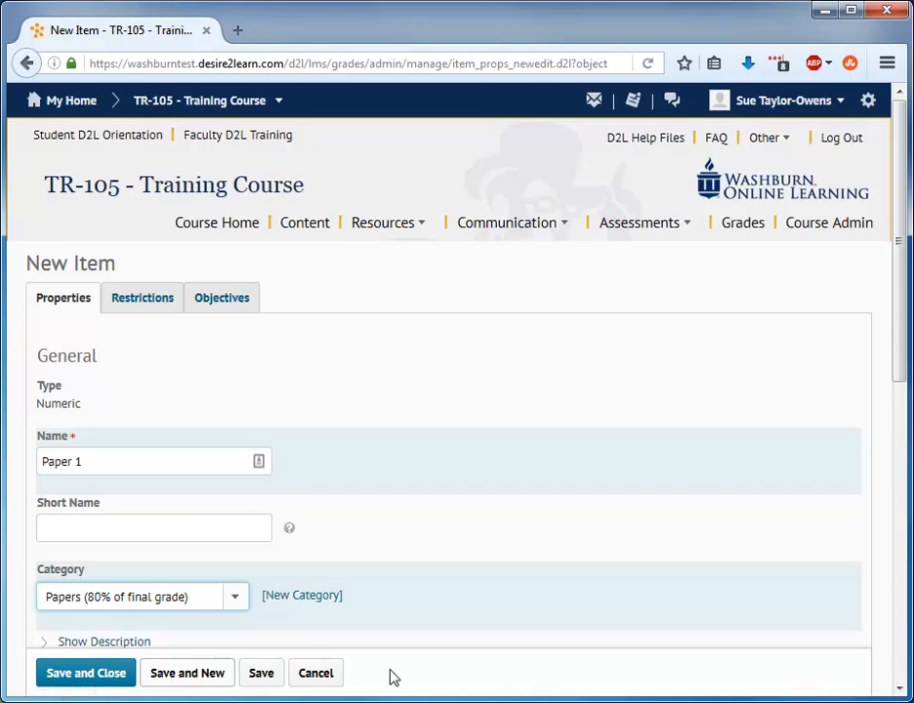
scroll(907, 658, down, 4)
scroll(279, 554, down, 1)
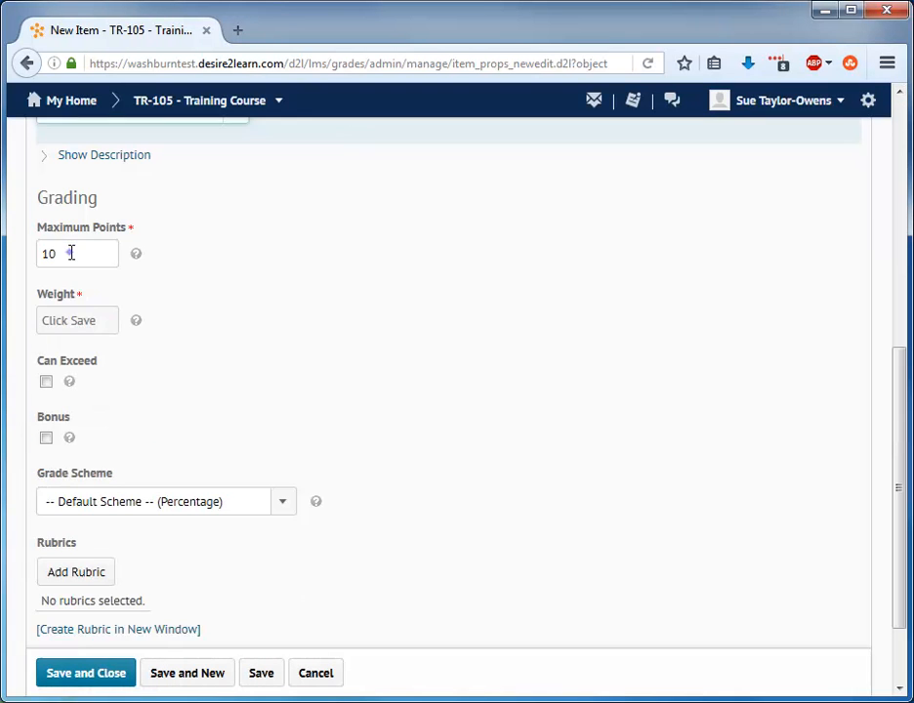
click(71, 253)
text(0)
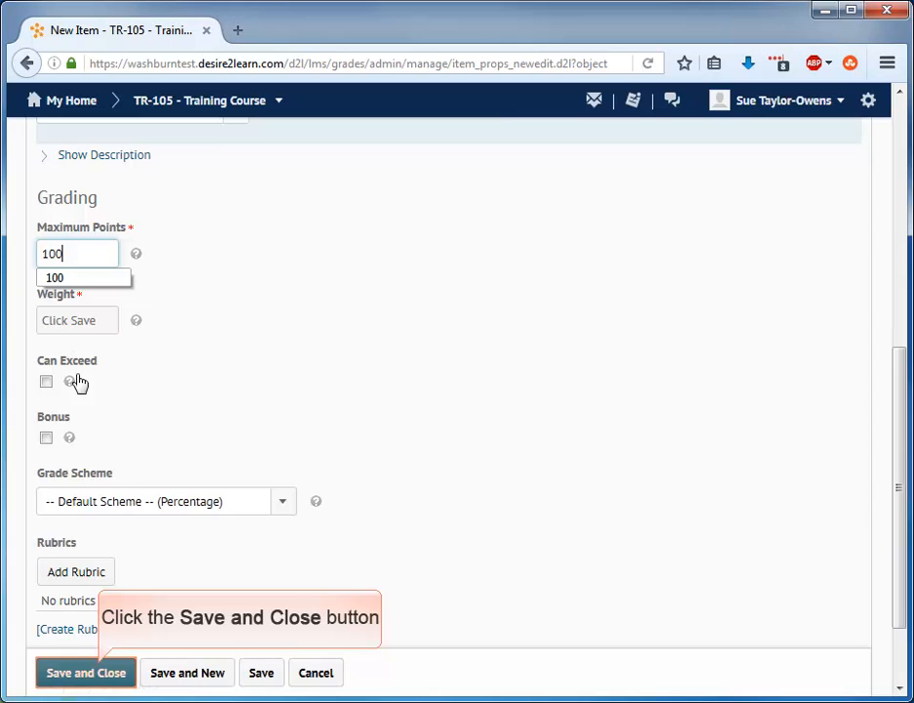
click(82, 676)
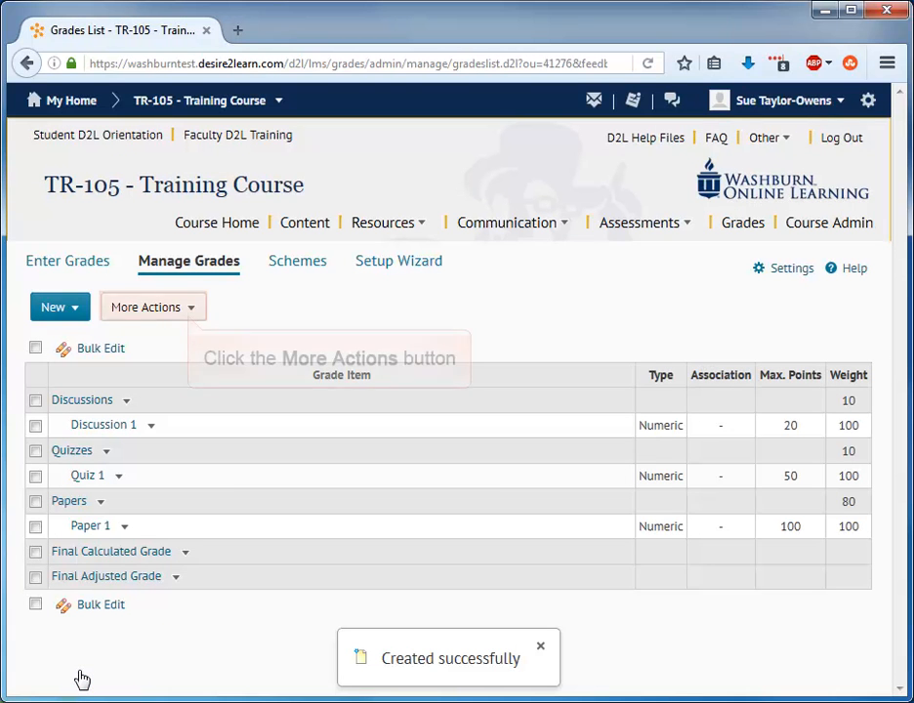
Permanently delete the Paper 1 grade item from the Papers category.
click(183, 312)
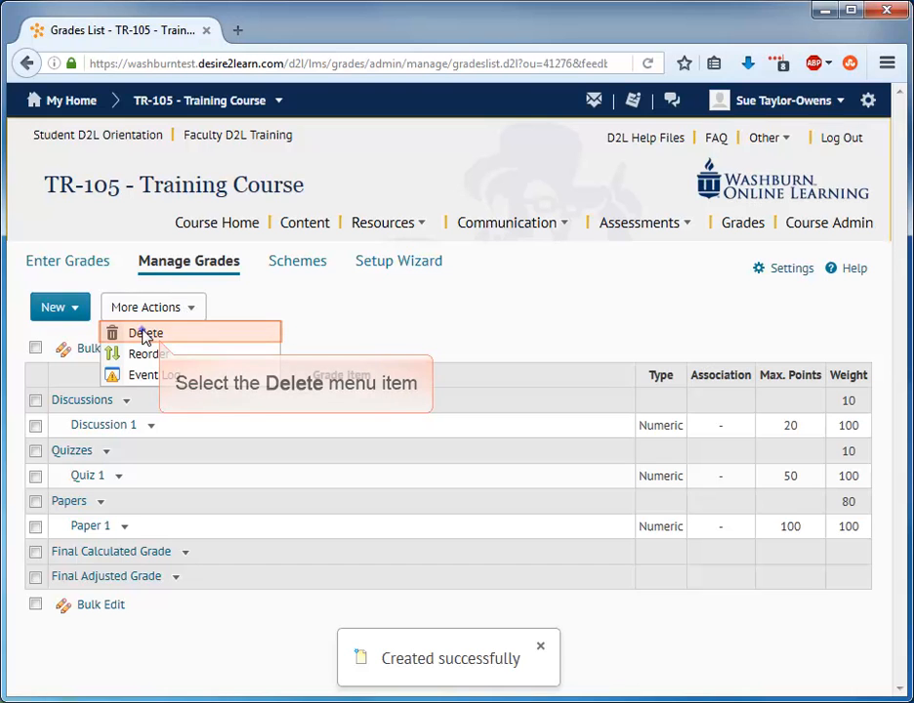
click(144, 334)
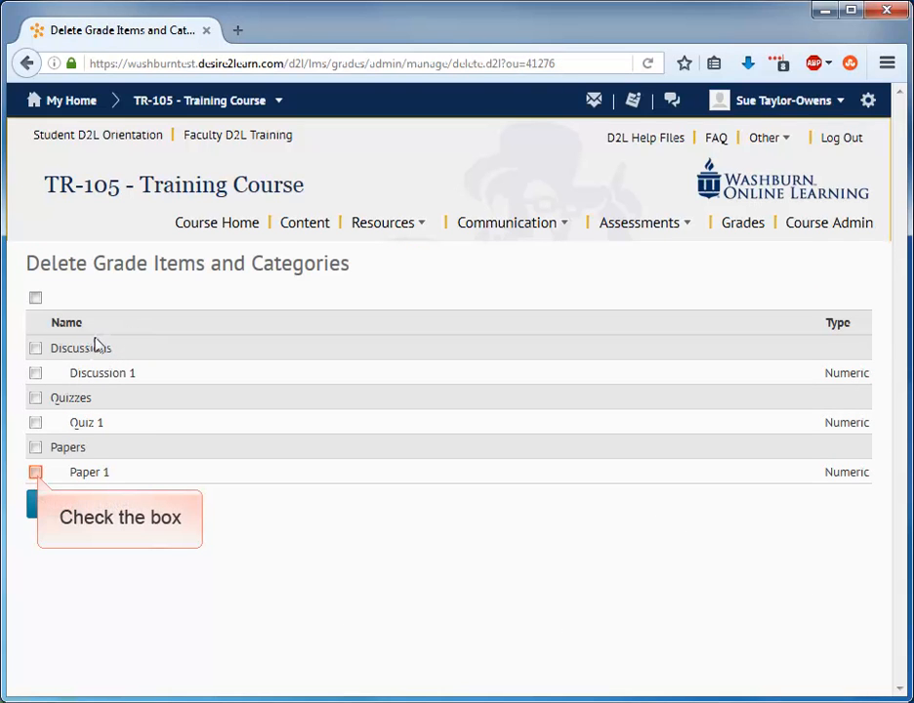
click(35, 472)
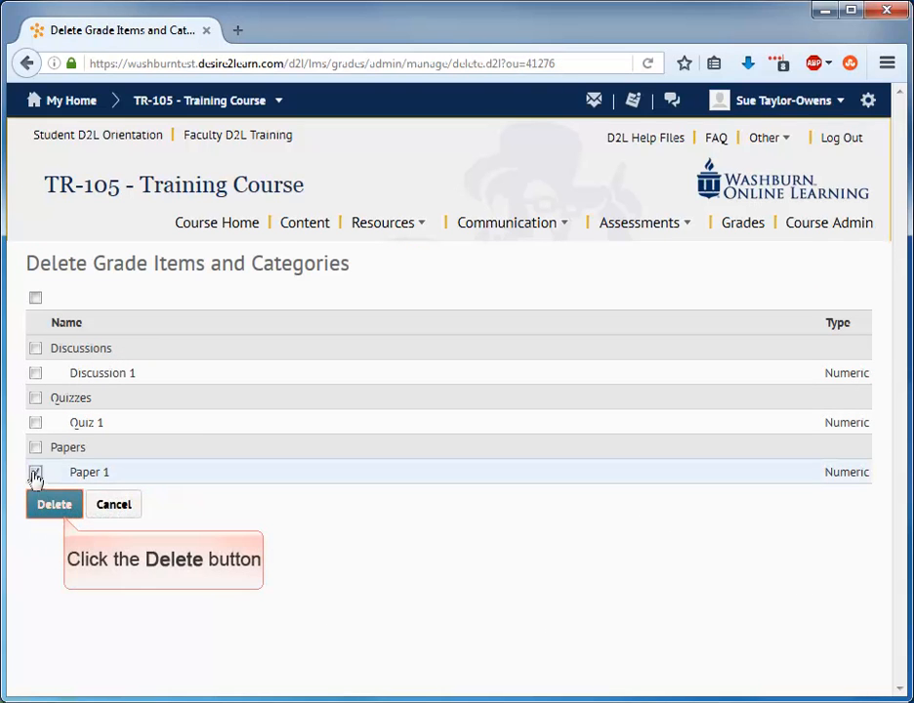
click(59, 506)
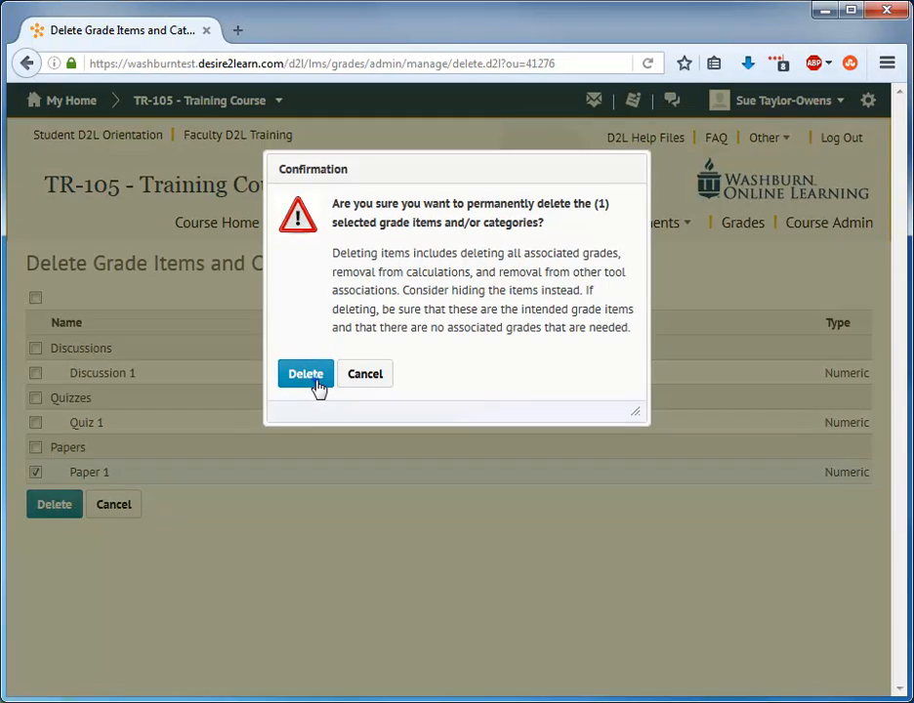
click(314, 379)
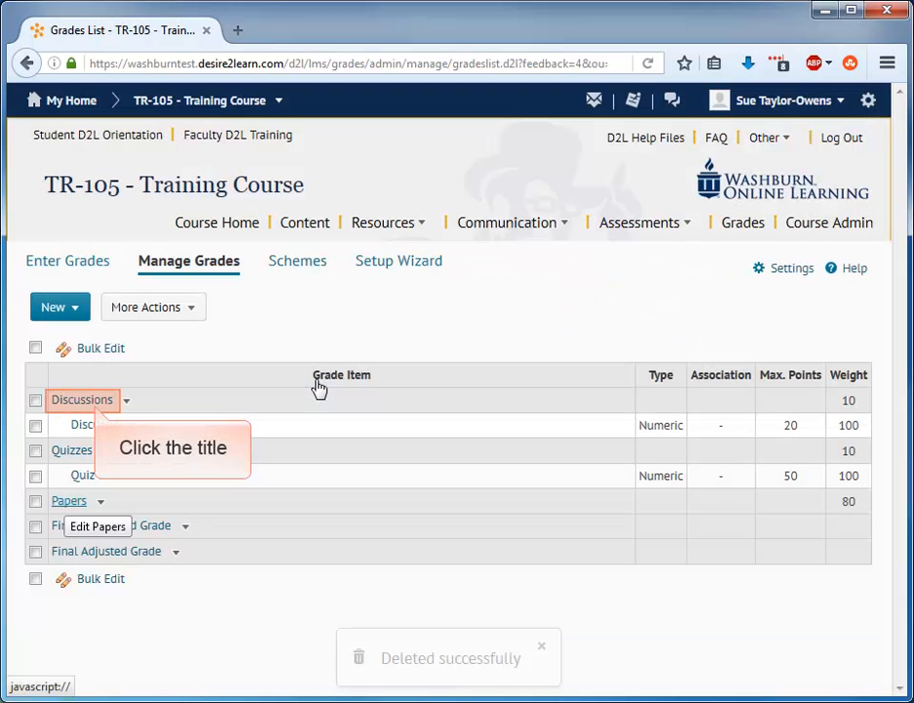
Open the Discussions category for editing and save it as is, and do the same with the Discussion 1 item.
click(98, 410)
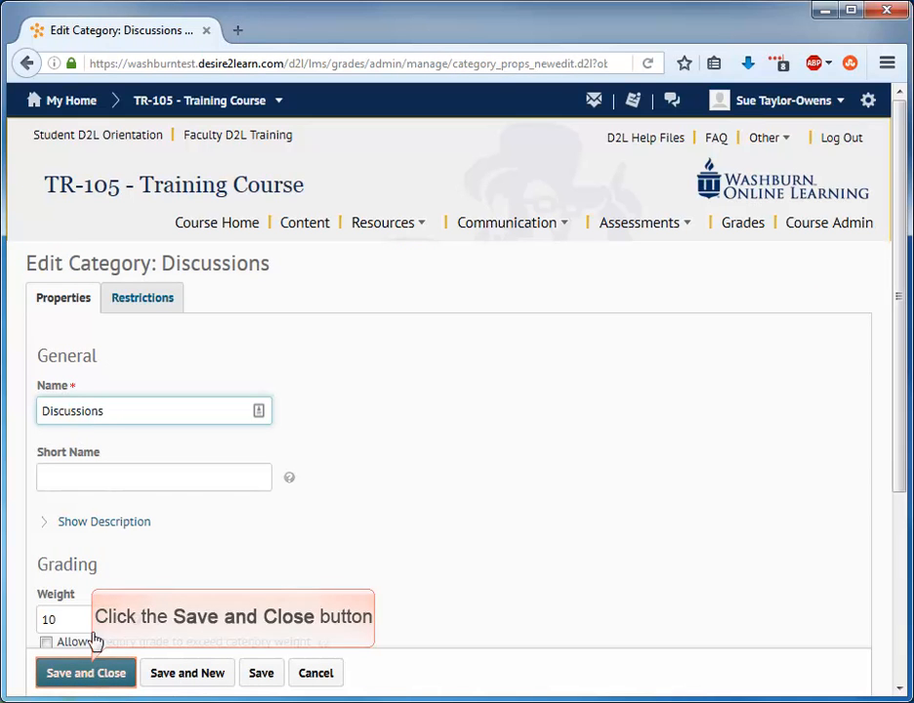
click(94, 672)
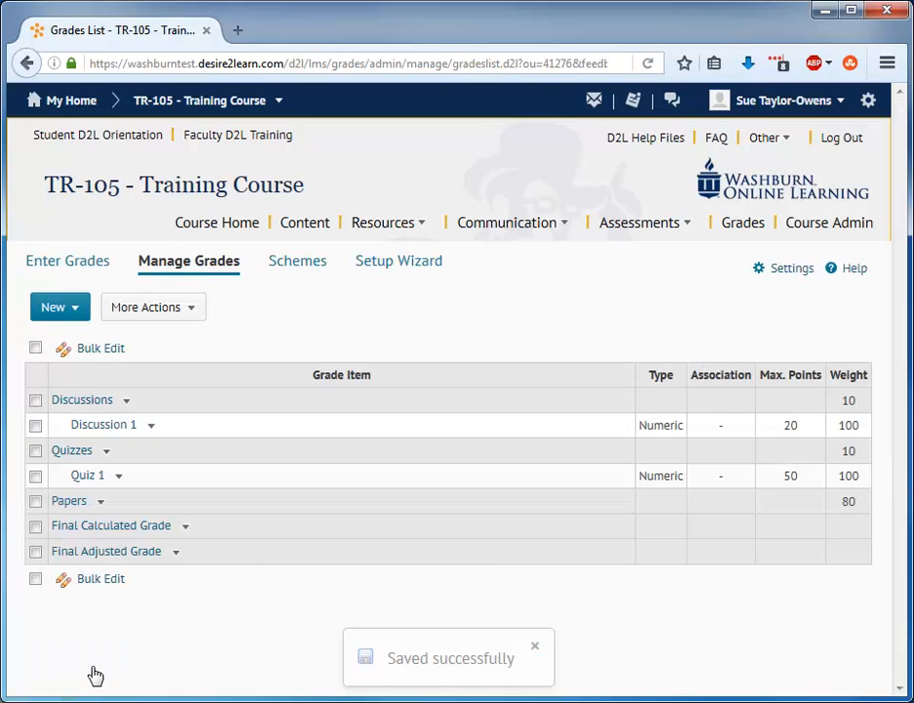
click(110, 429)
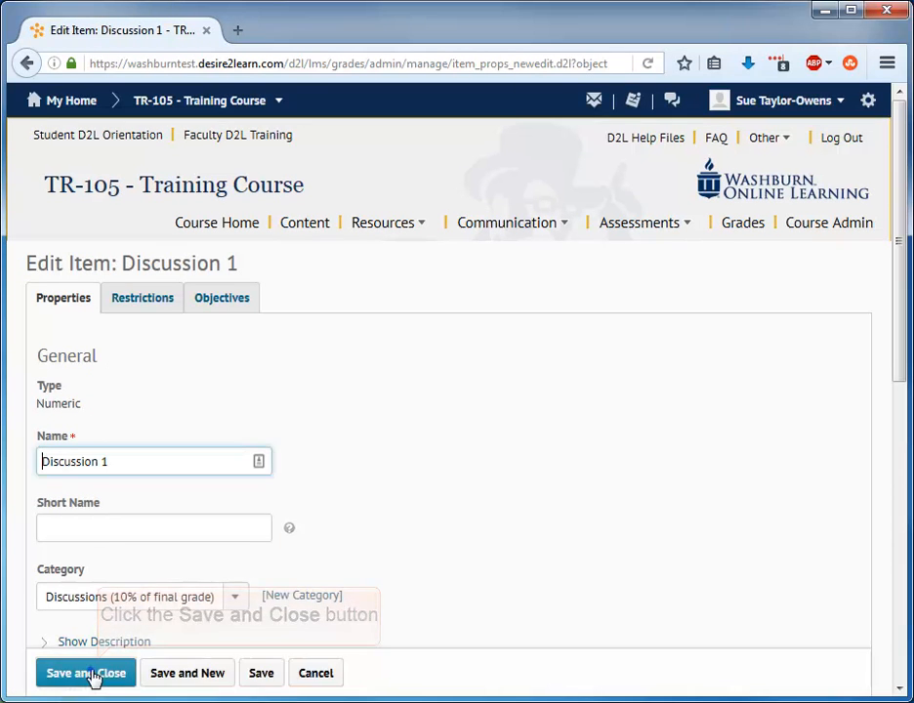
click(88, 672)
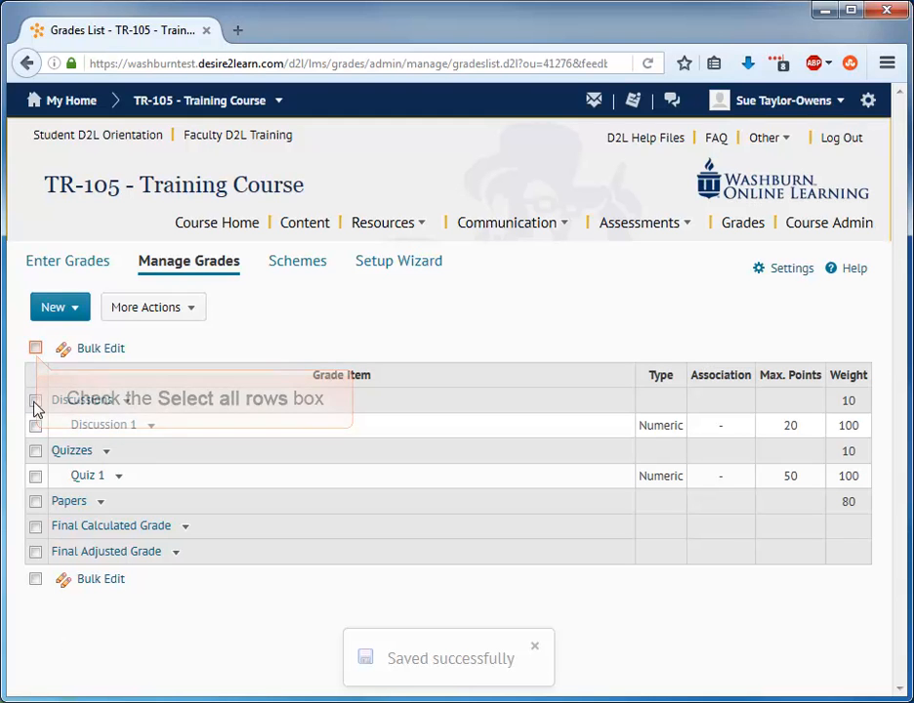
Open all grade items and categories together in Bulk Edit and save them without changes.
click(35, 348)
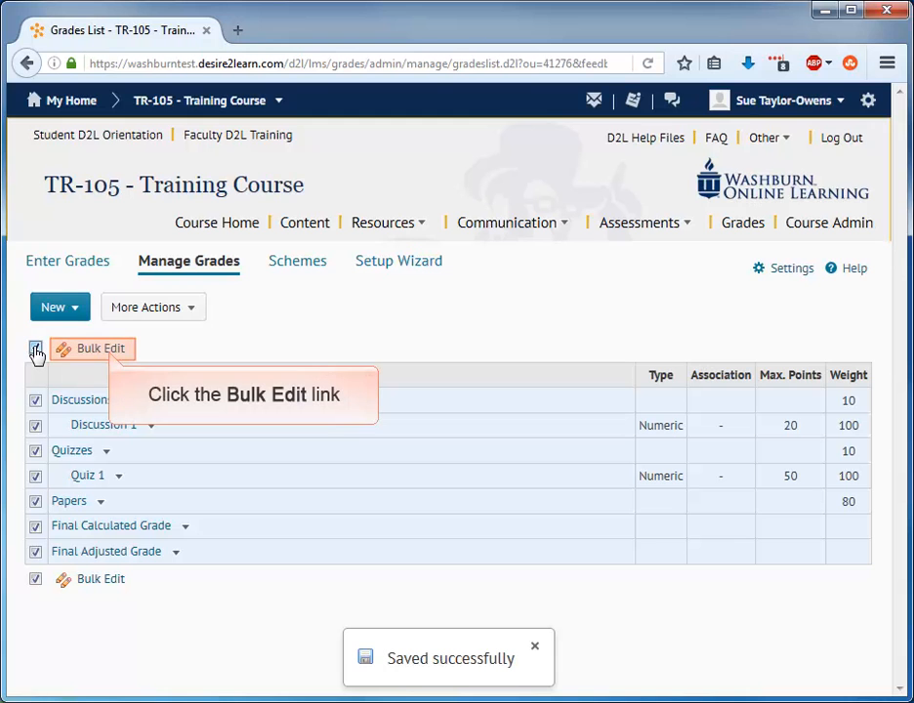
click(112, 351)
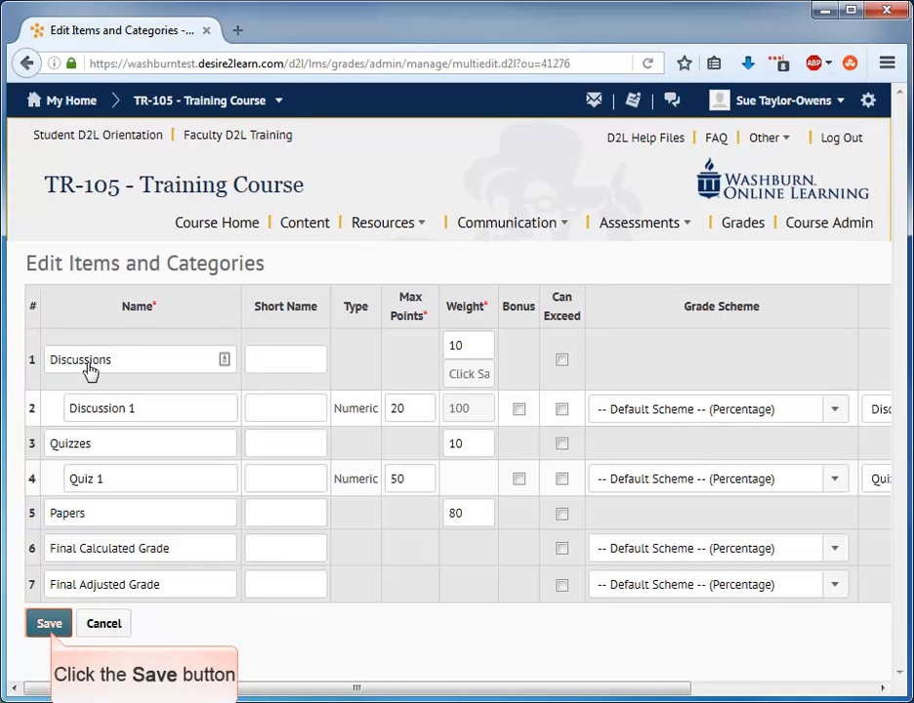
click(48, 624)
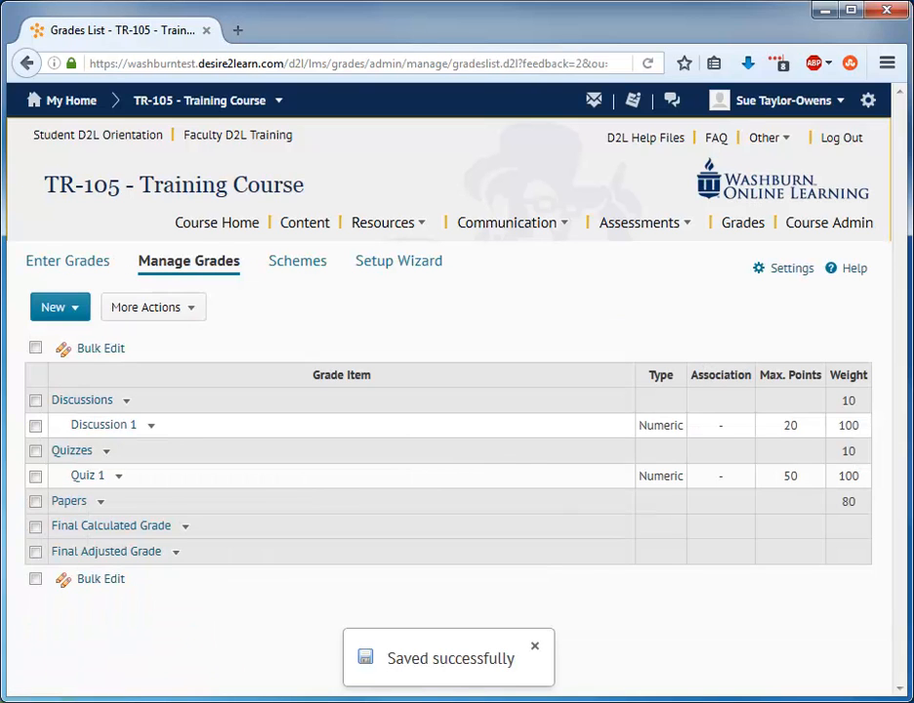